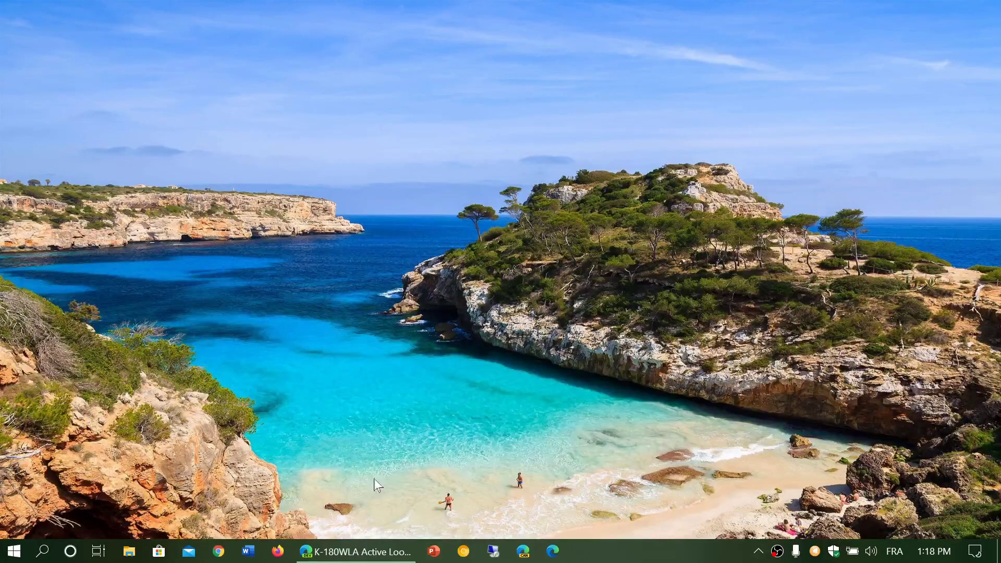
# Step: Restore the K-180WLA Active Loop browser window from the taskbar
pyautogui.click(360, 552)
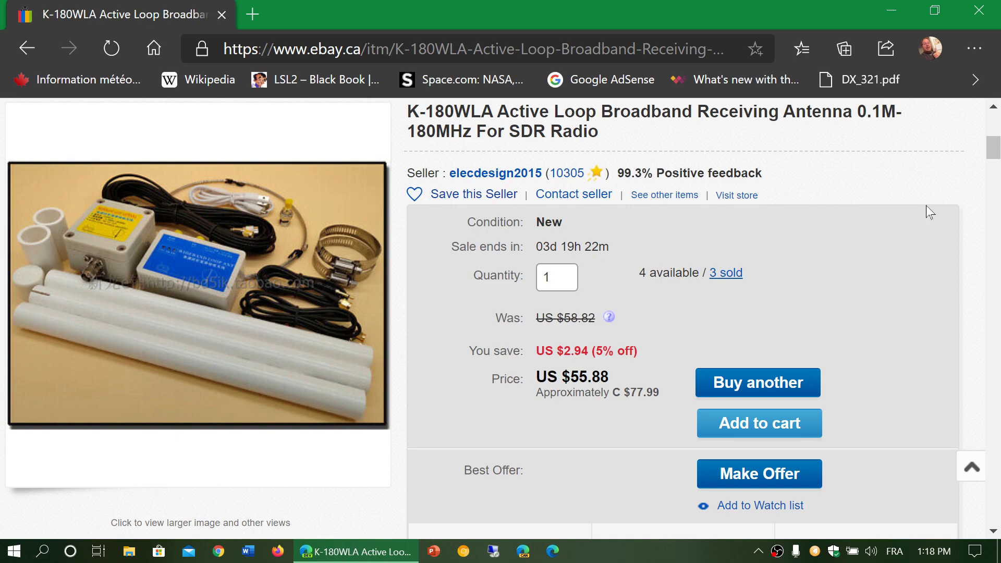
# Step: Enlarge the main K-180WLA kit photo in the lightbox gallery
pyautogui.click(252, 258)
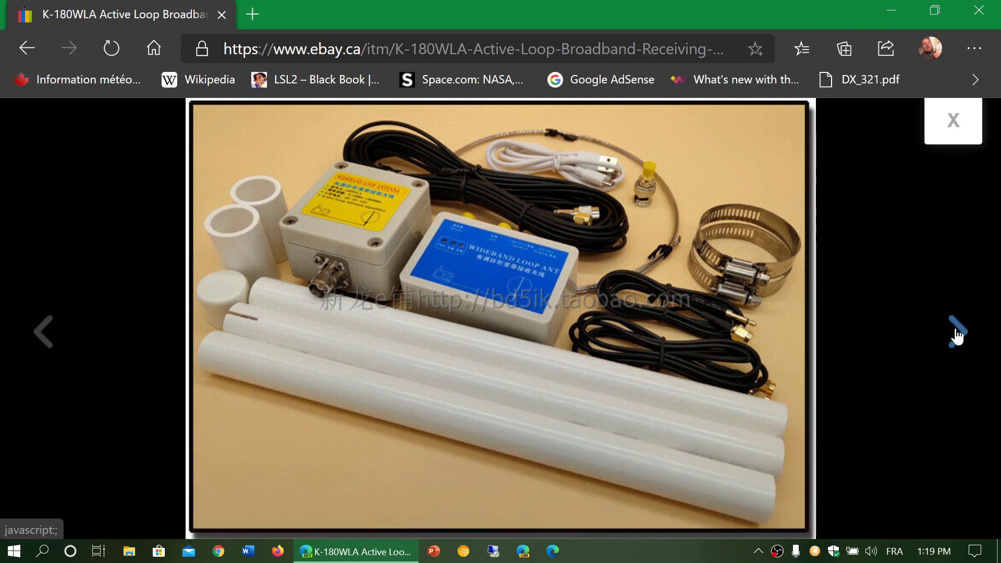
# Step: Advance through the photos, past the spectrum analyzer and coax cable shots, to the hookup diagram
pyautogui.click(959, 334)
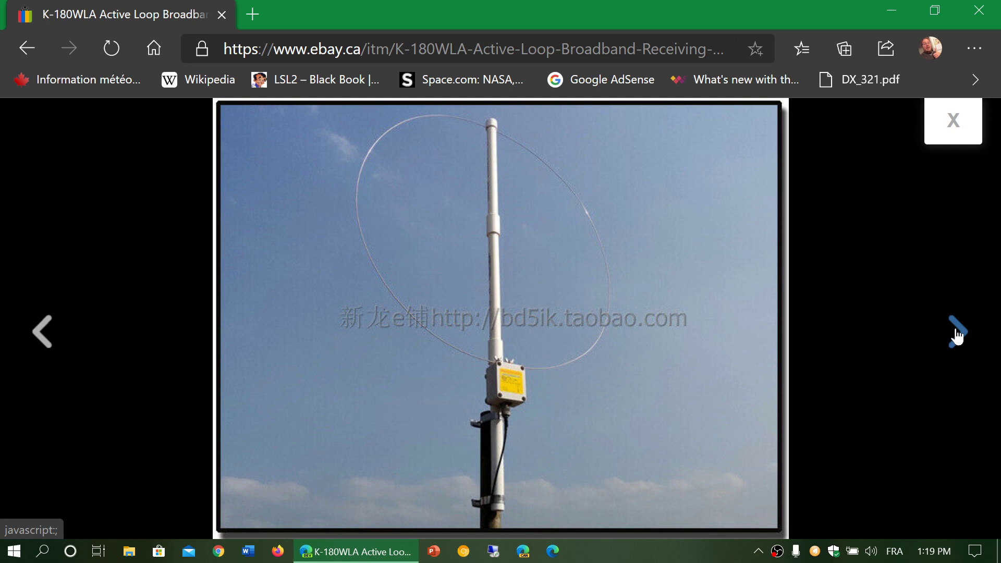
pyautogui.click(958, 334)
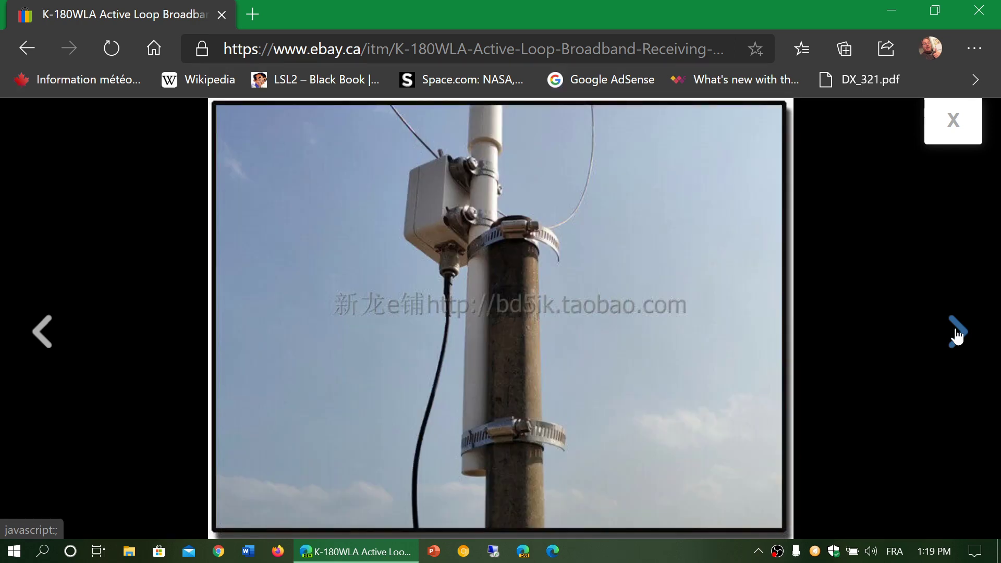
pyautogui.click(959, 334)
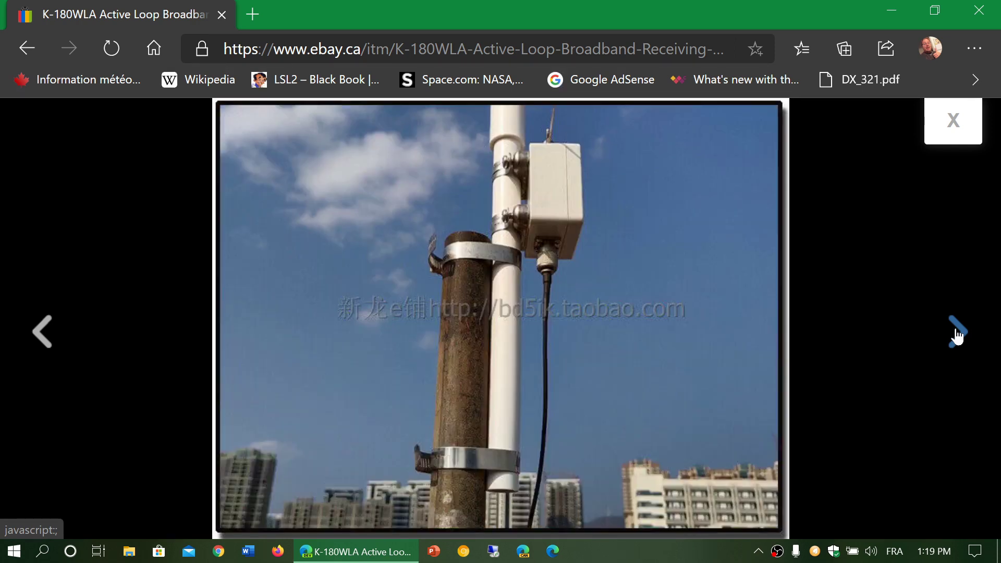
pyautogui.click(959, 334)
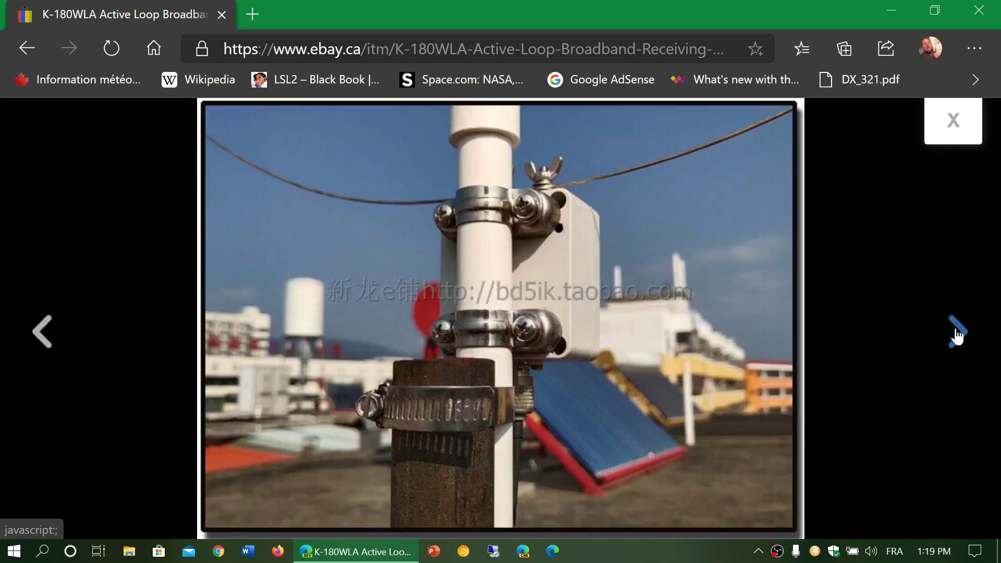
pyautogui.click(959, 334)
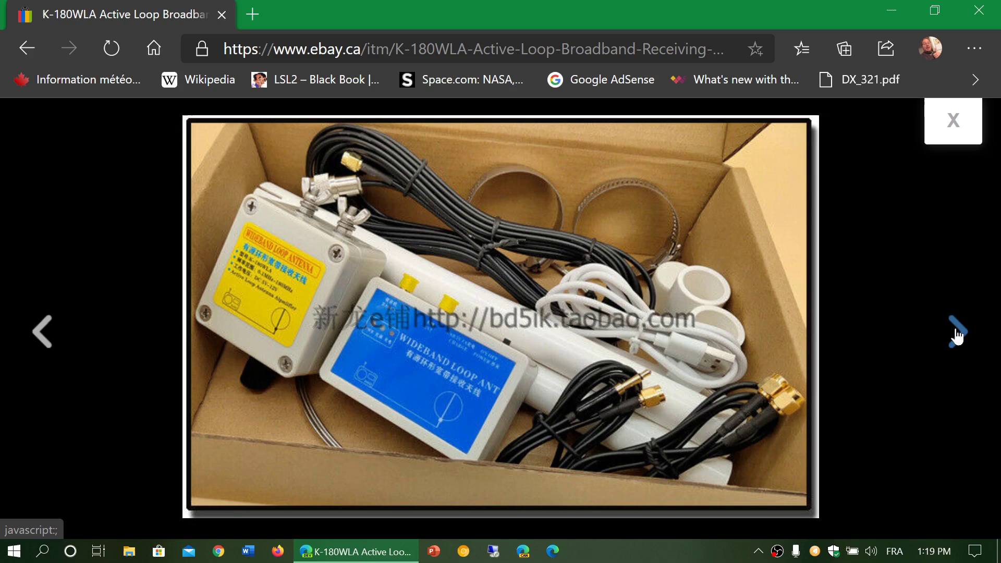
pyautogui.click(959, 335)
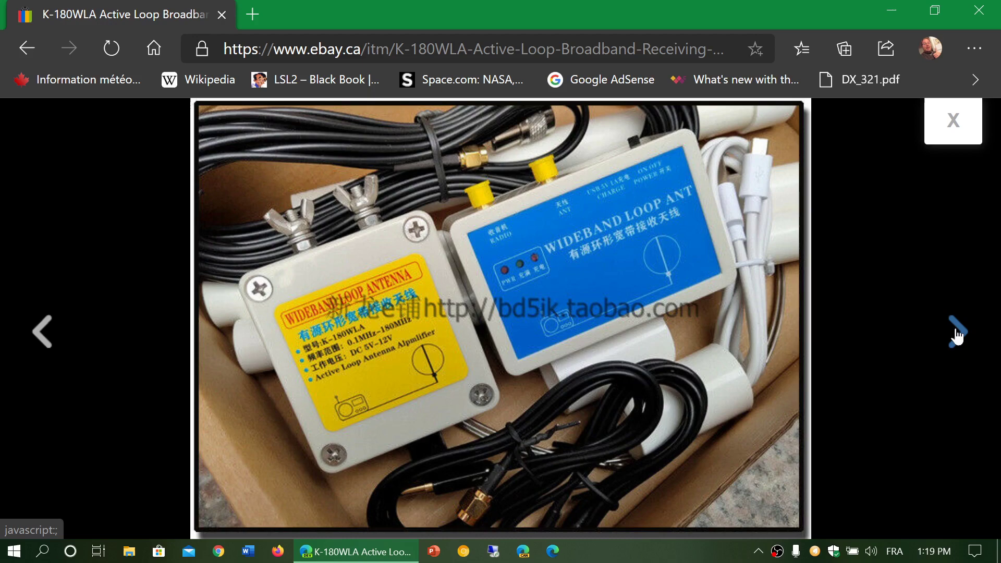
pyautogui.click(959, 334)
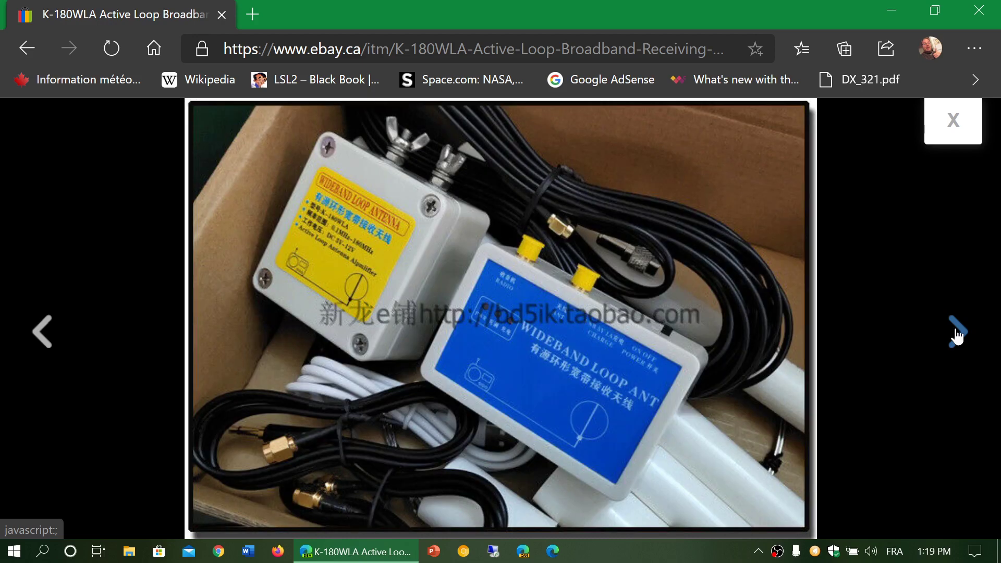
pyautogui.click(958, 335)
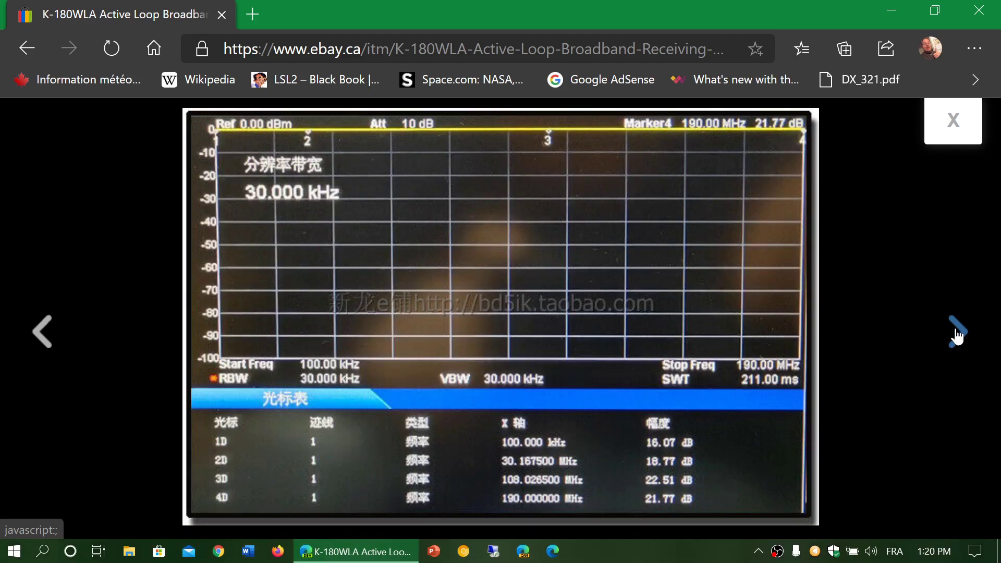
pyautogui.click(958, 334)
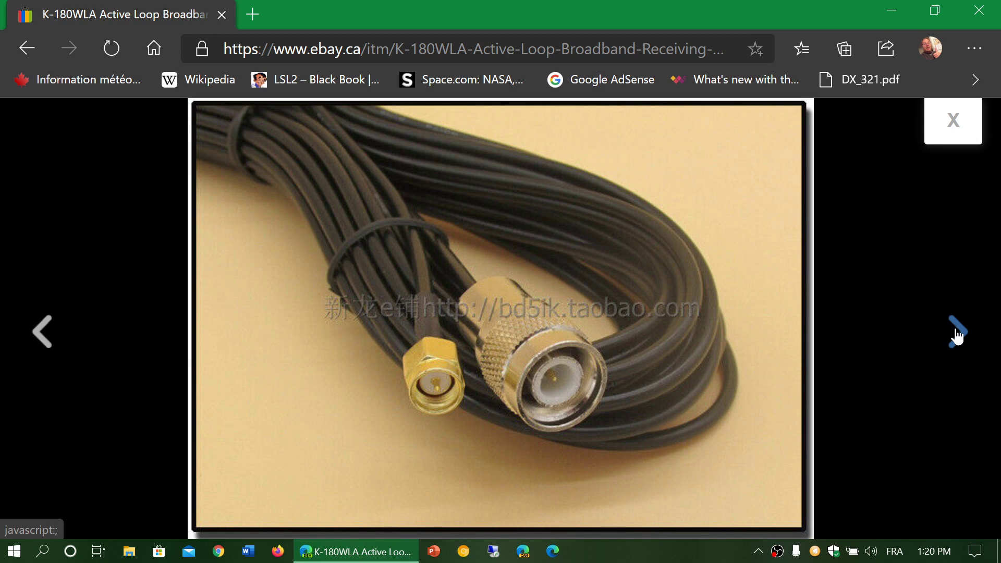
pyautogui.click(958, 334)
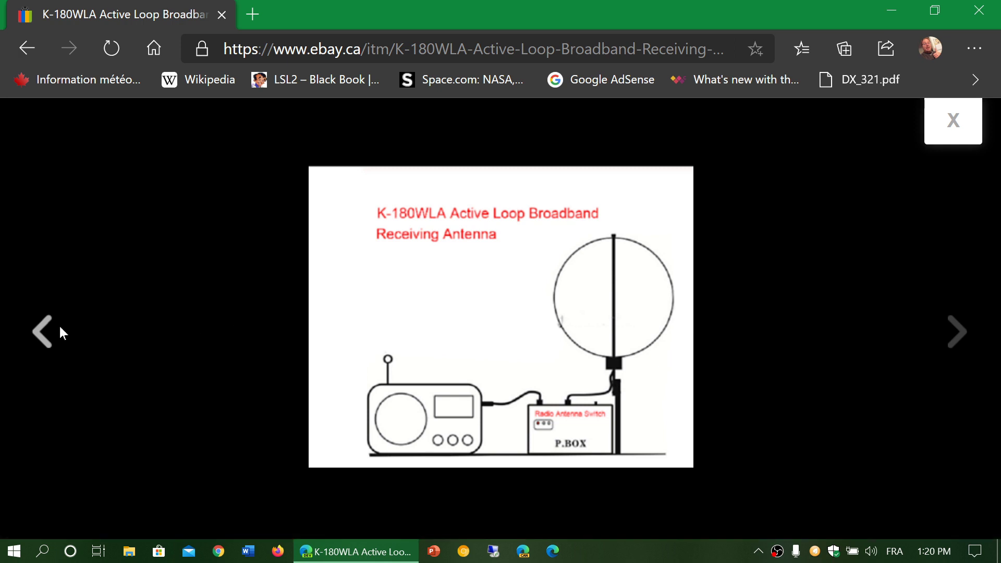
# Step: Close the lightbox and reopen it on the main kit photo
pyautogui.click(953, 125)
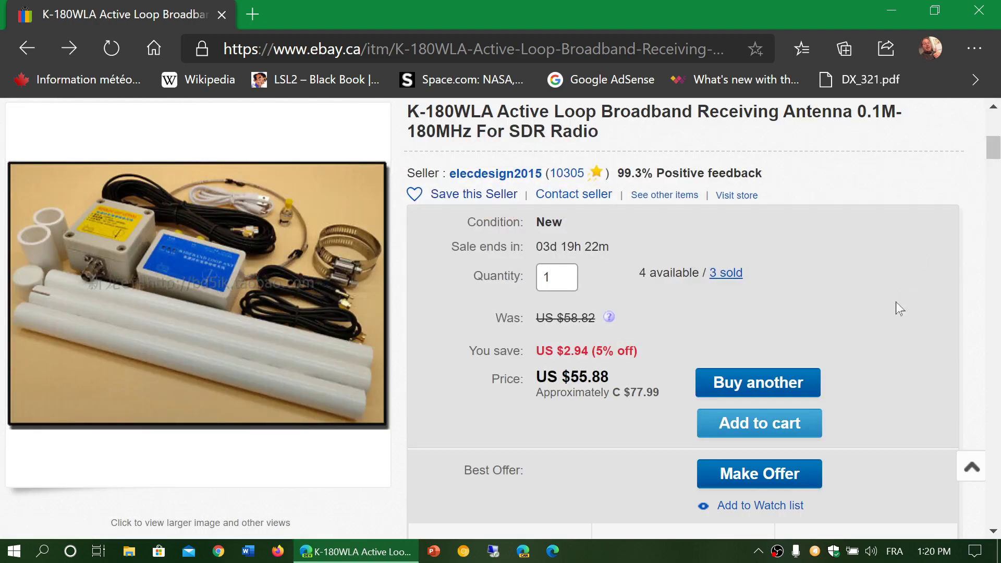
pyautogui.scroll(3, 895, 302)
pyautogui.scroll(2, 895, 302)
pyautogui.scroll(-3, 895, 302)
pyautogui.scroll(-2, 895, 303)
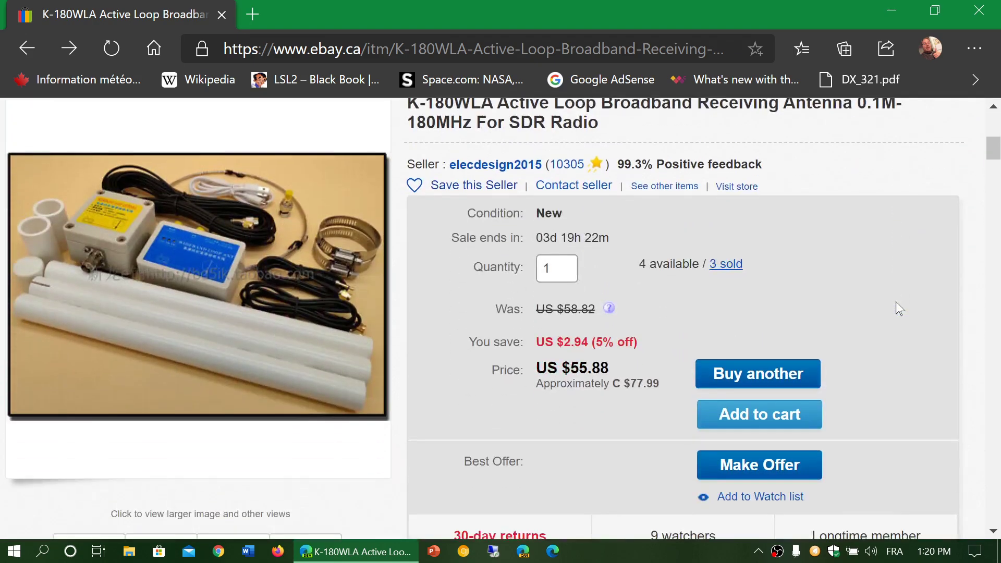
pyautogui.scroll(-3, 896, 302)
pyautogui.scroll(3, 896, 301)
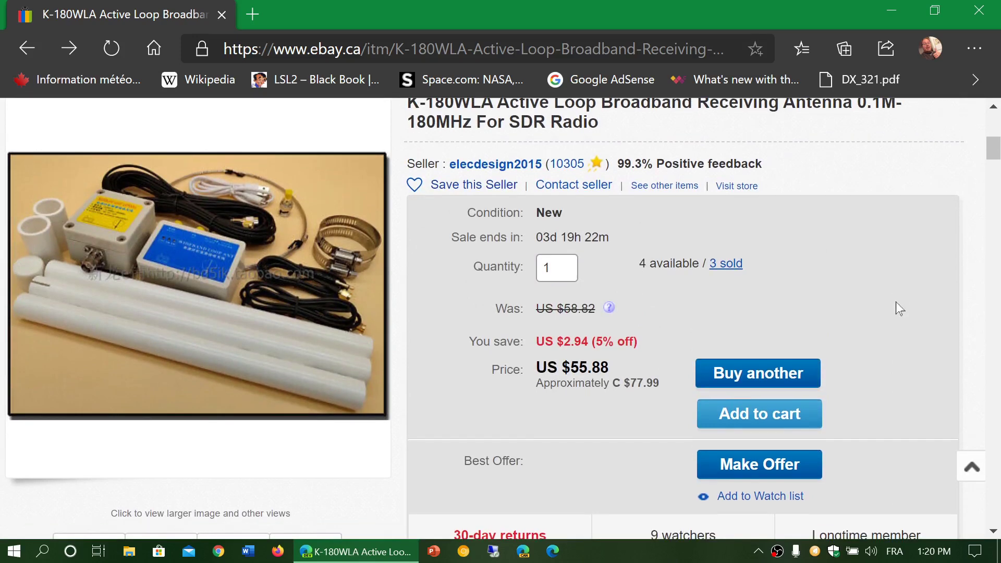
pyautogui.scroll(1, 895, 302)
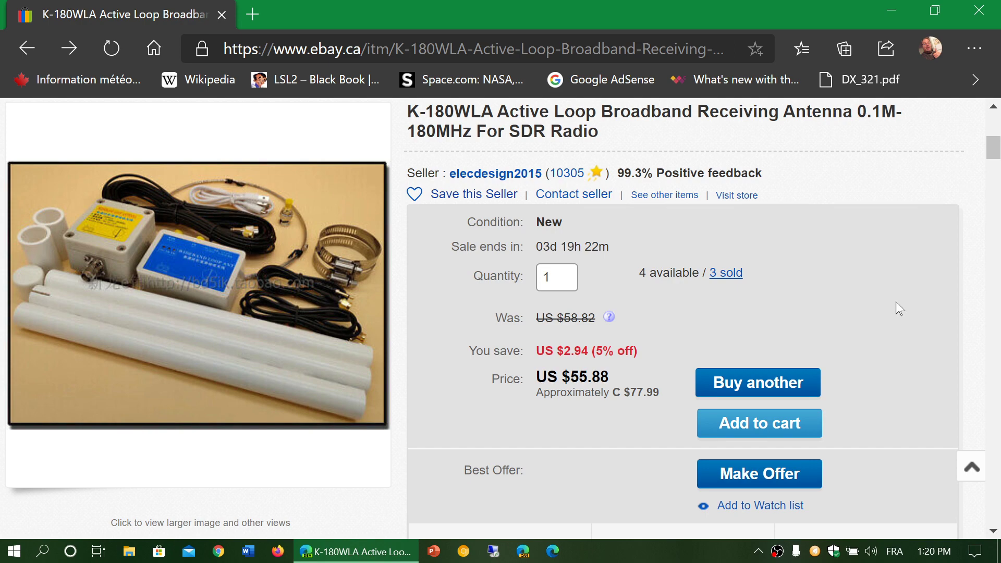
pyautogui.click(271, 305)
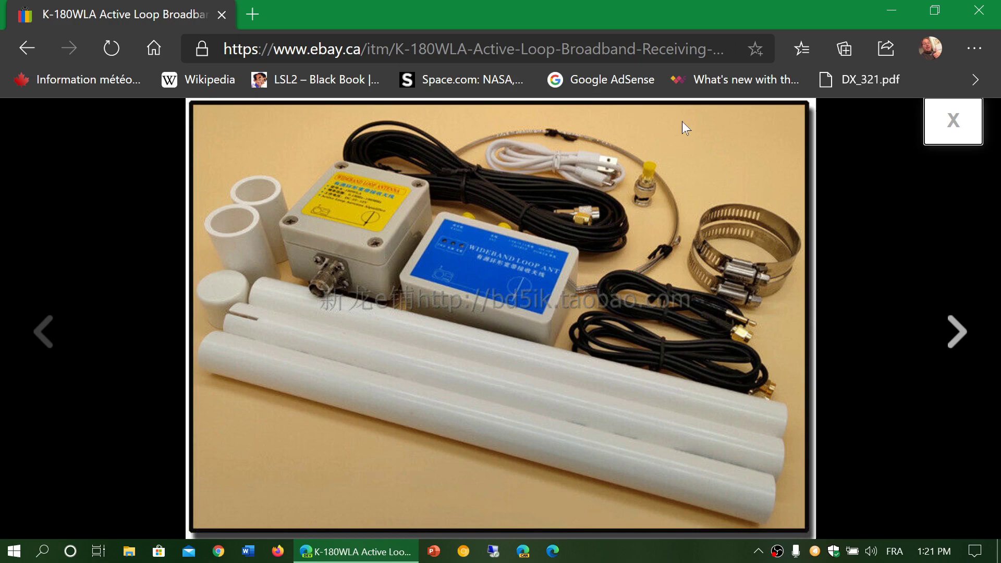
# Step: Exit the lightbox back to the K-180WLA listing with price and seller details
pyautogui.click(952, 125)
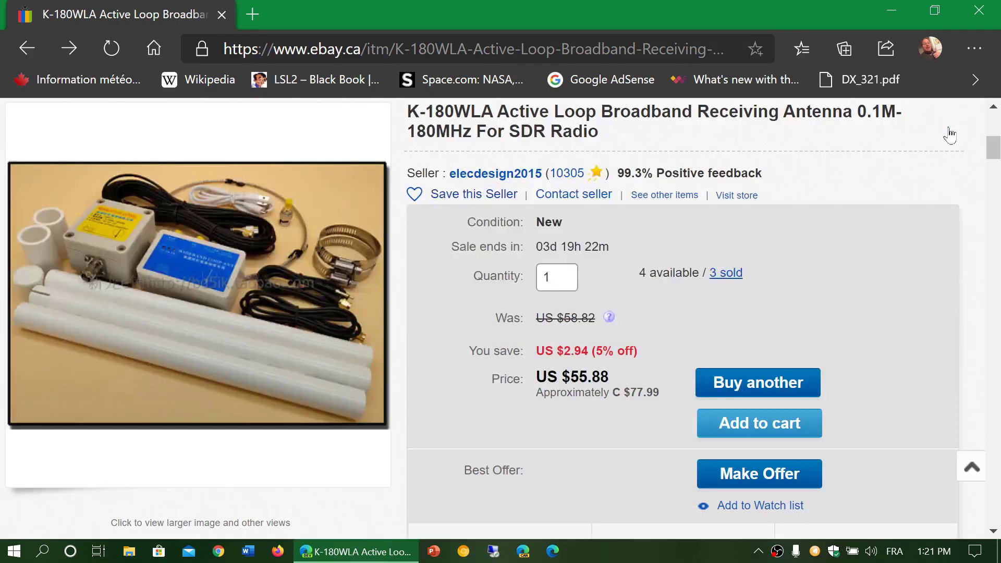